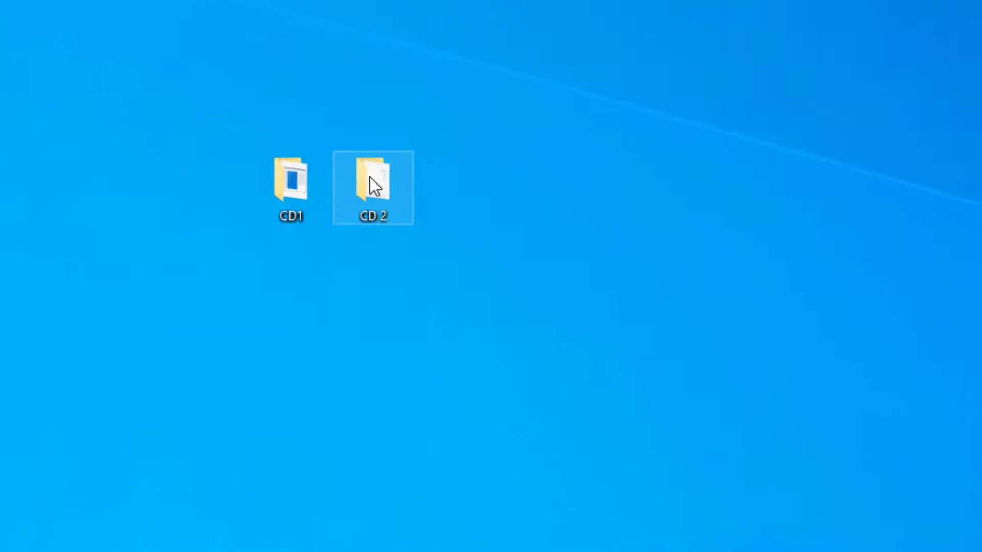
Rearrange the CD 2 and CD1 desktop folders, then peek into CD1 and close it.
drag(240, 111, 276, 111)
click(307, 197)
drag(307, 197, 407, 184)
double_click(407, 185)
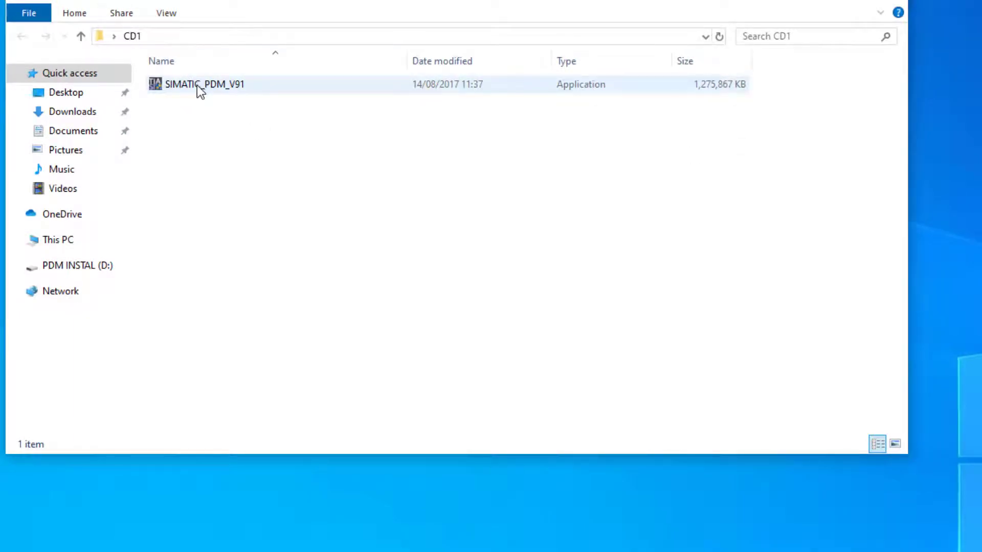
mouse_move(197, 85)
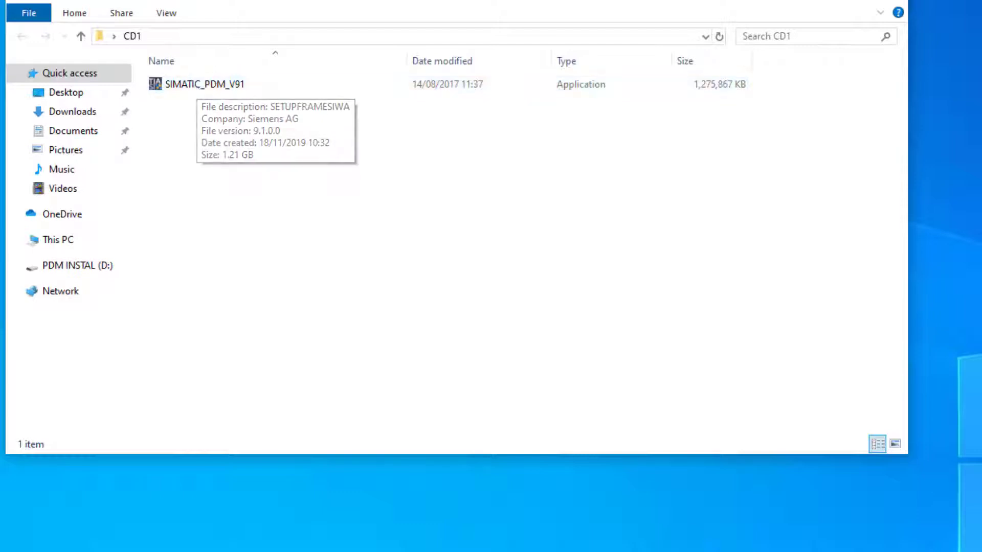
click(892, 1)
Open the CD 2 folder and move its window to the right side of the screen.
click(396, 167)
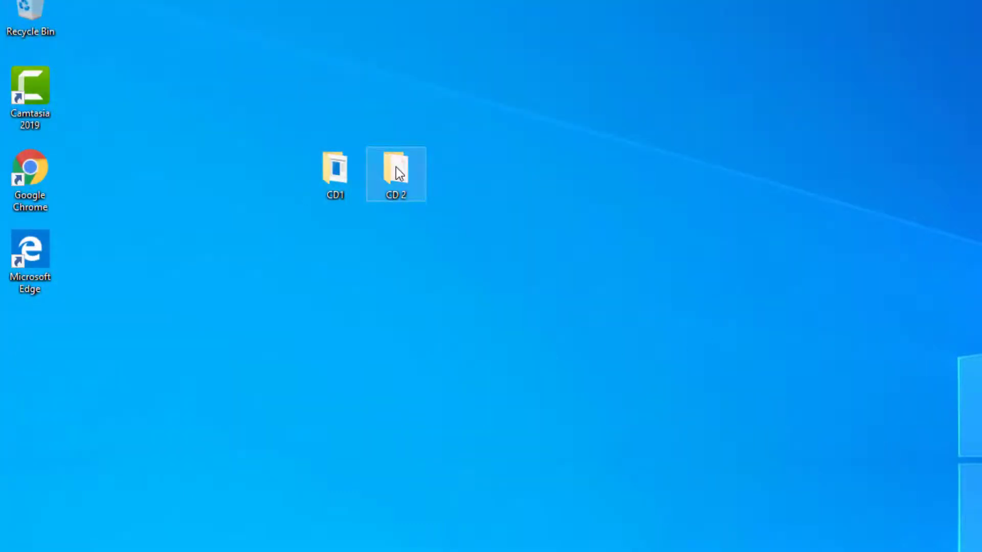
double_click(396, 166)
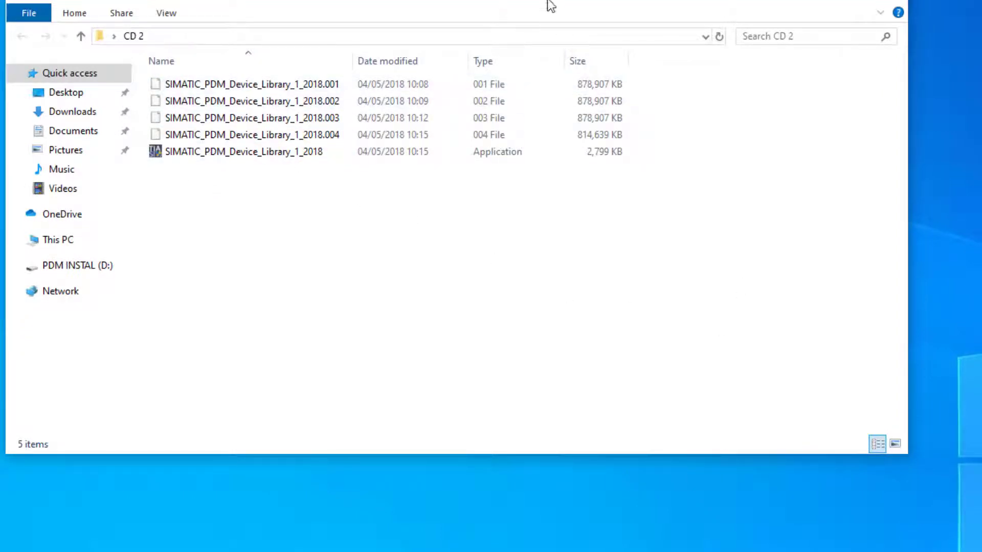
drag(550, 5, 974, 74)
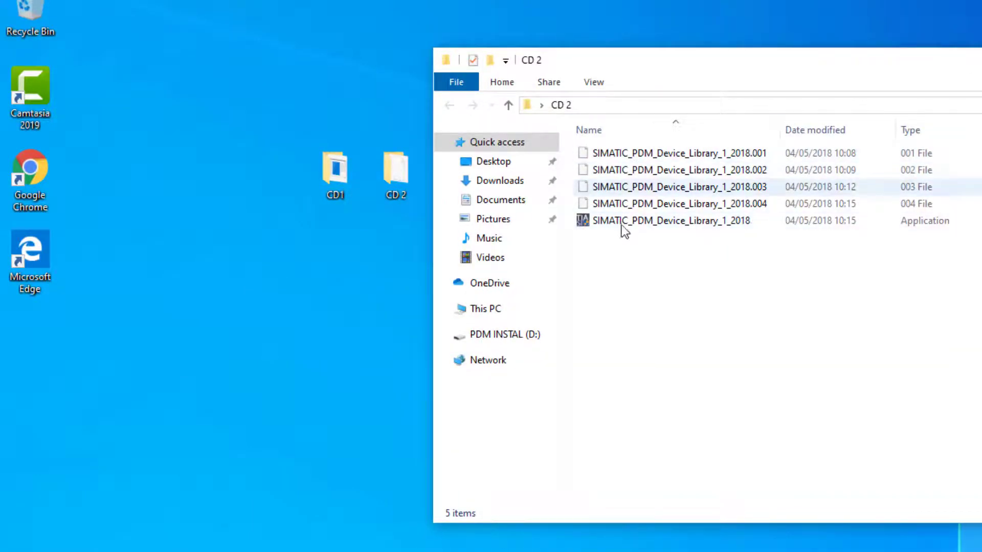
Launch the SIMATIC_PDM_Device_Library_1_2018 installer and keep English as the language.
double_click(645, 223)
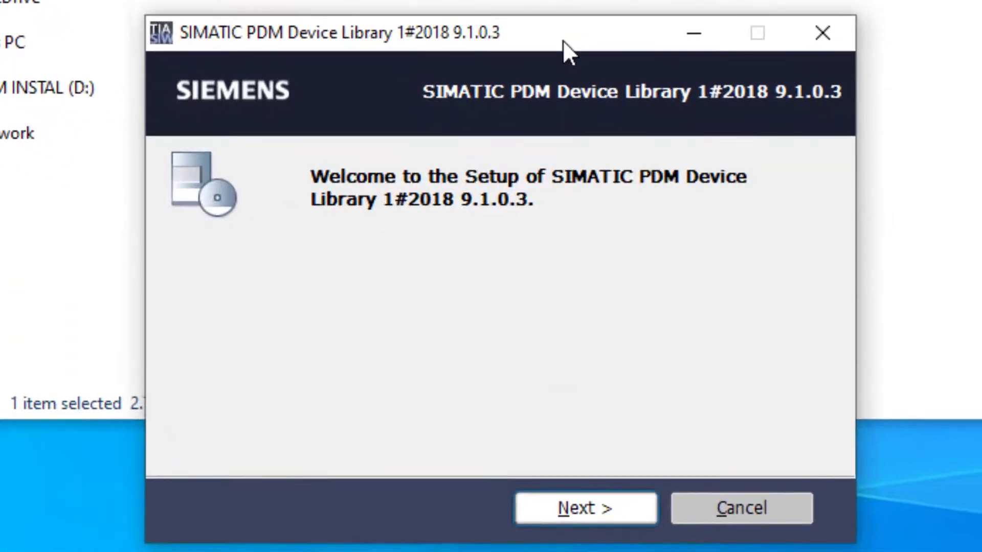
click(597, 515)
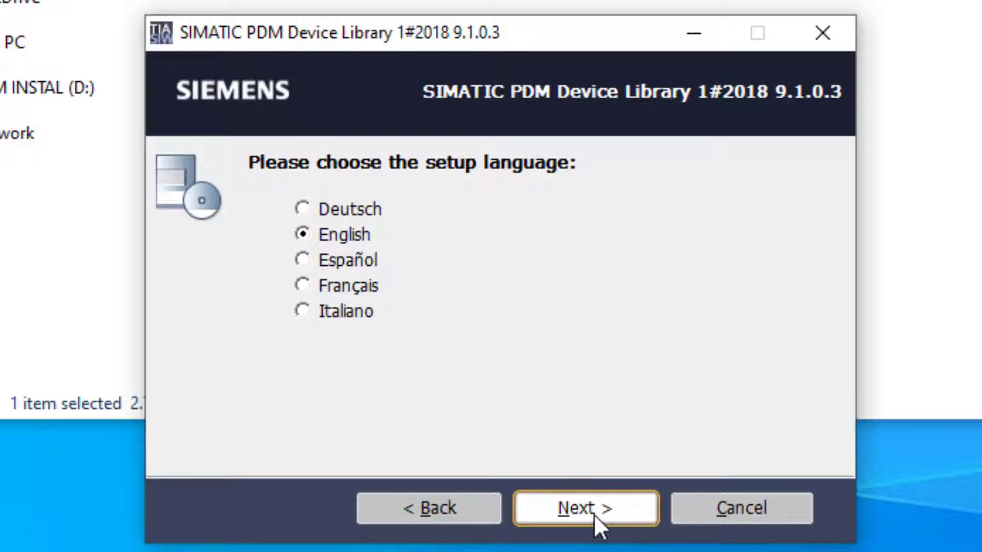
click(594, 515)
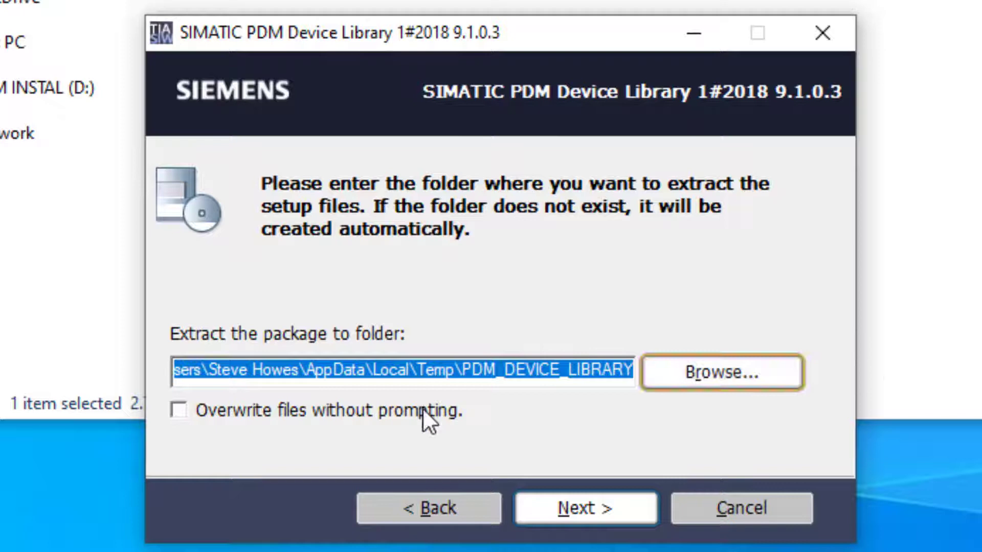
Set the extraction folder to Desktop > CD 2 and start extracting the package.
click(771, 367)
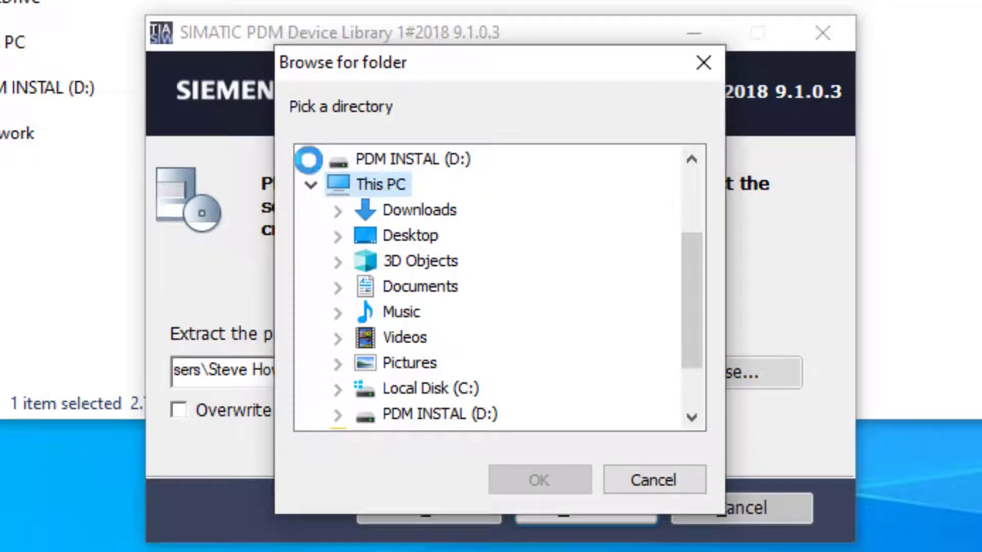
double_click(378, 237)
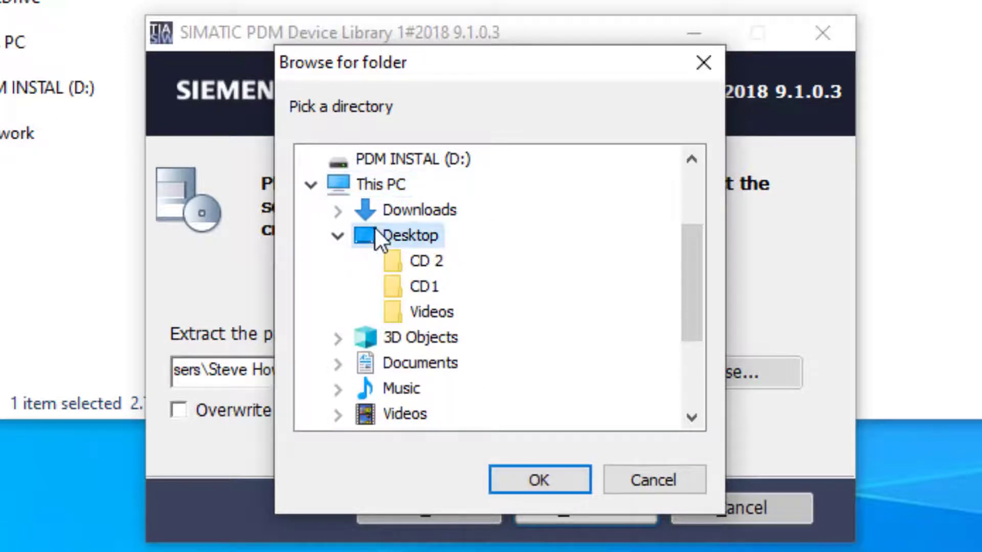
click(425, 259)
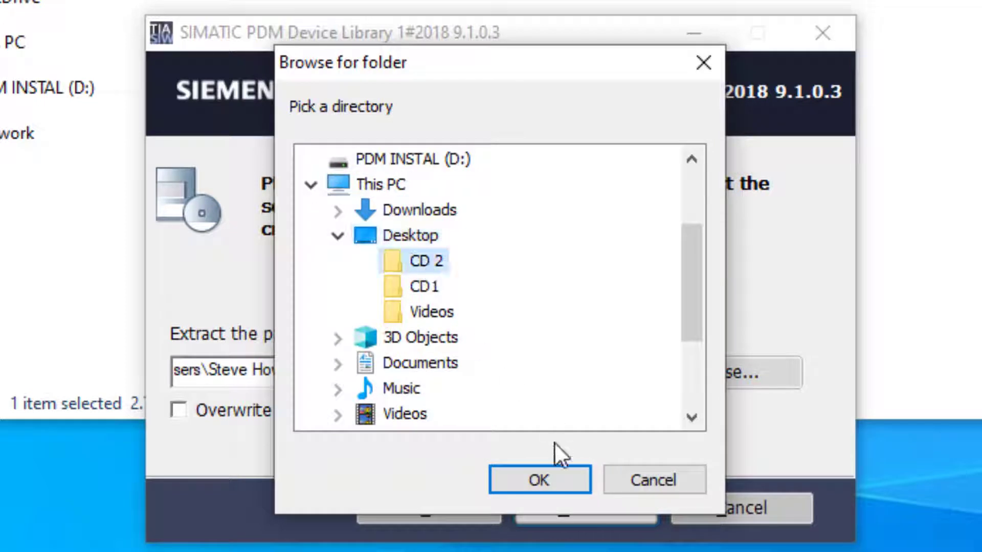
click(564, 480)
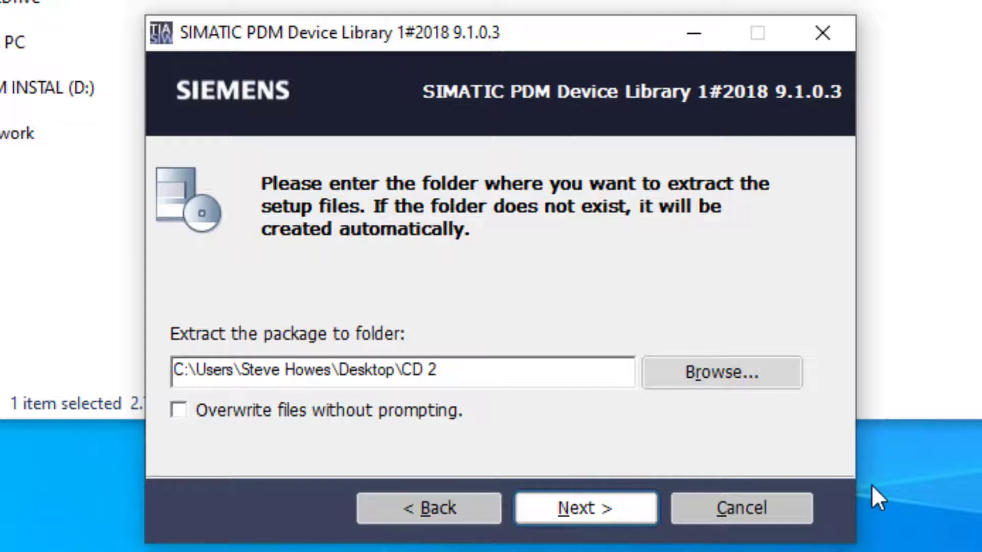
click(593, 500)
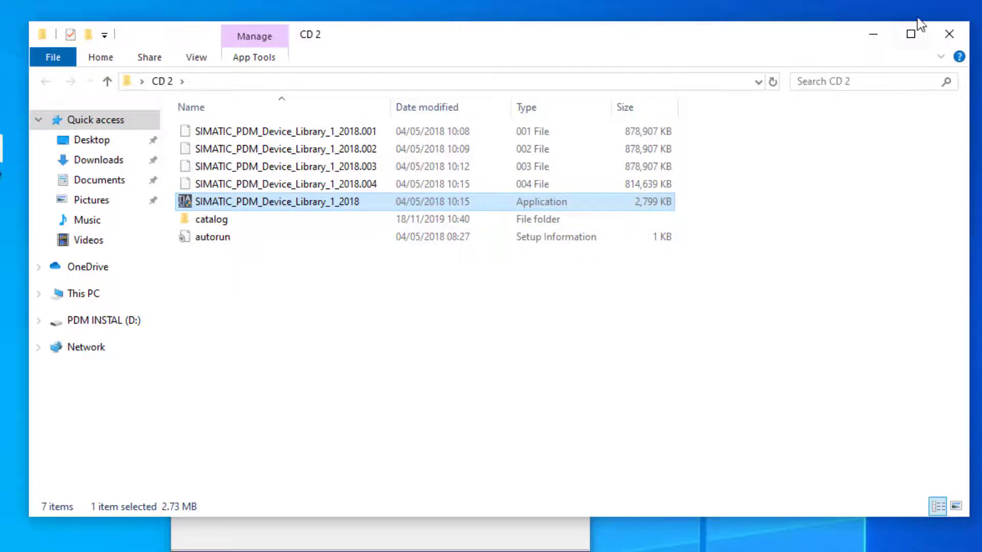
Minimise the CD 2 window and wait until extraction of version 1#2018 9.1.0.3 succeeds.
click(877, 40)
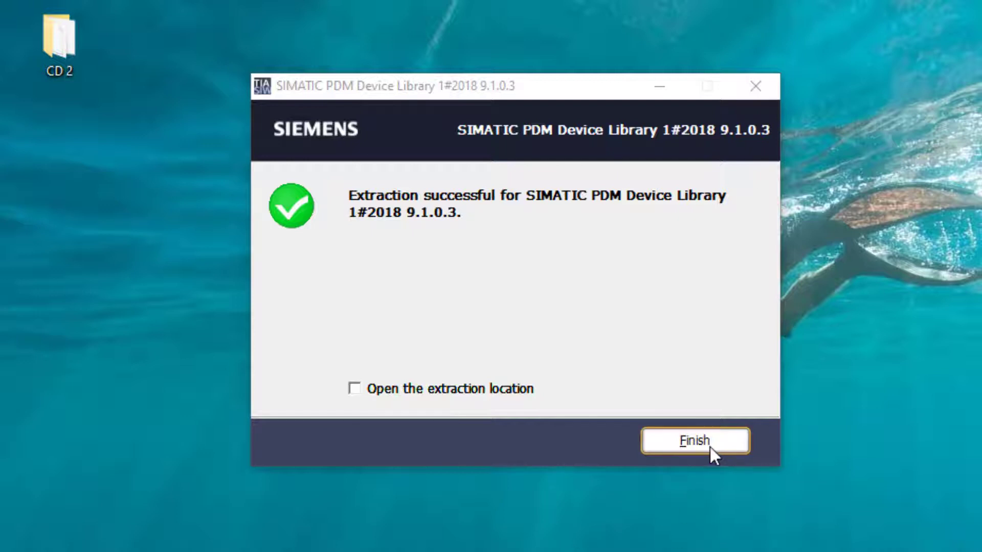
Finish the device library extraction with 'Open the extraction location' ticked.
click(353, 388)
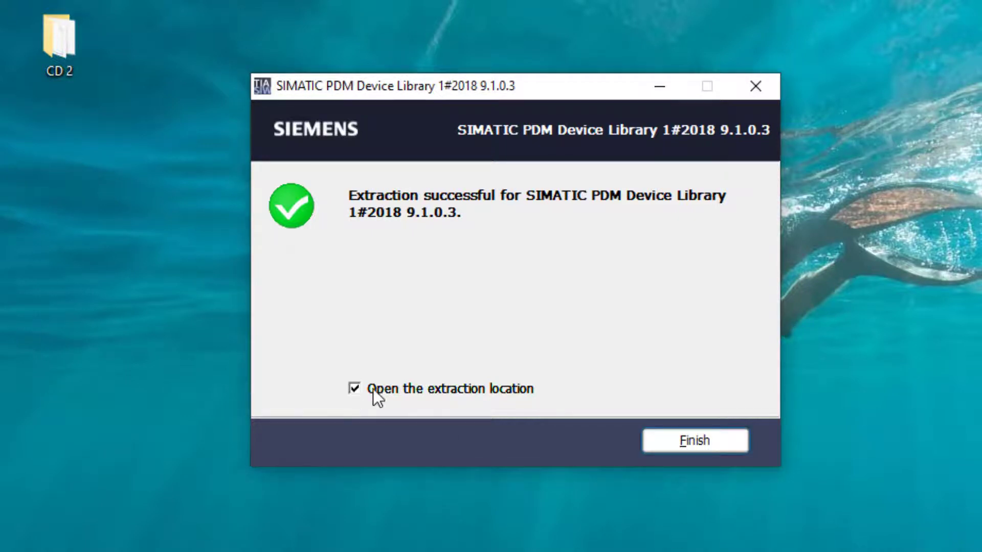
click(695, 441)
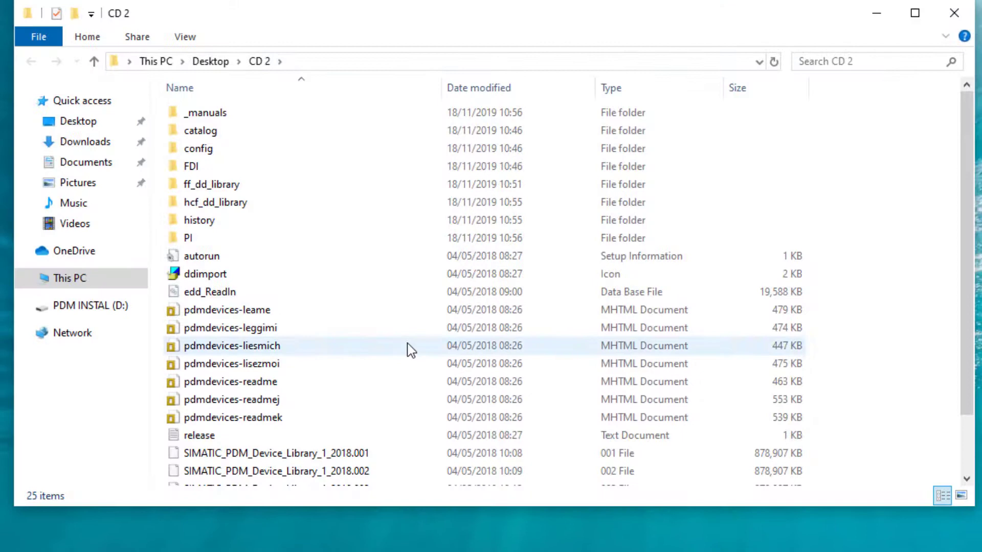
scroll(576, 101, down, 1)
scroll(485, 215, up, 2)
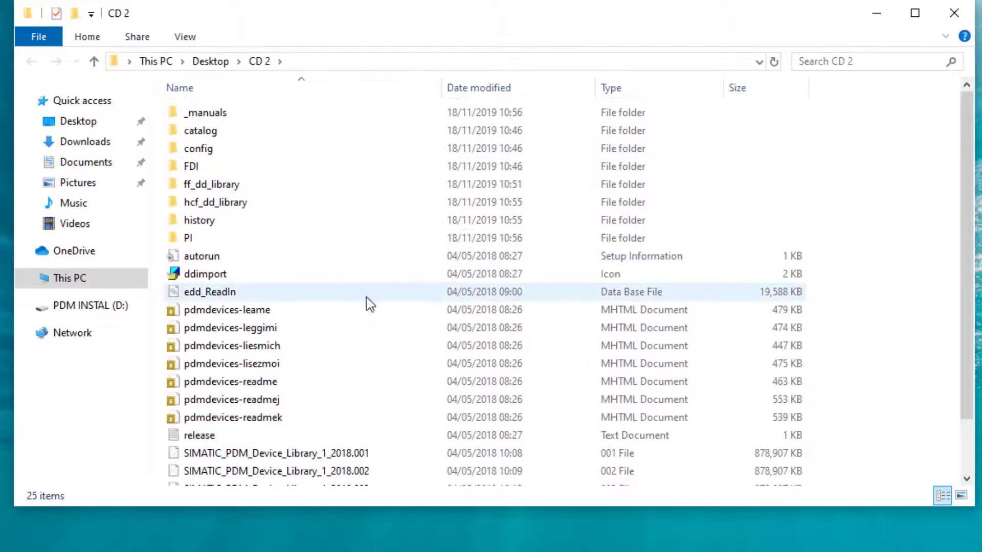
Look inside the FDI folder, then browse the catalog folder's 771 items and close it.
double_click(246, 169)
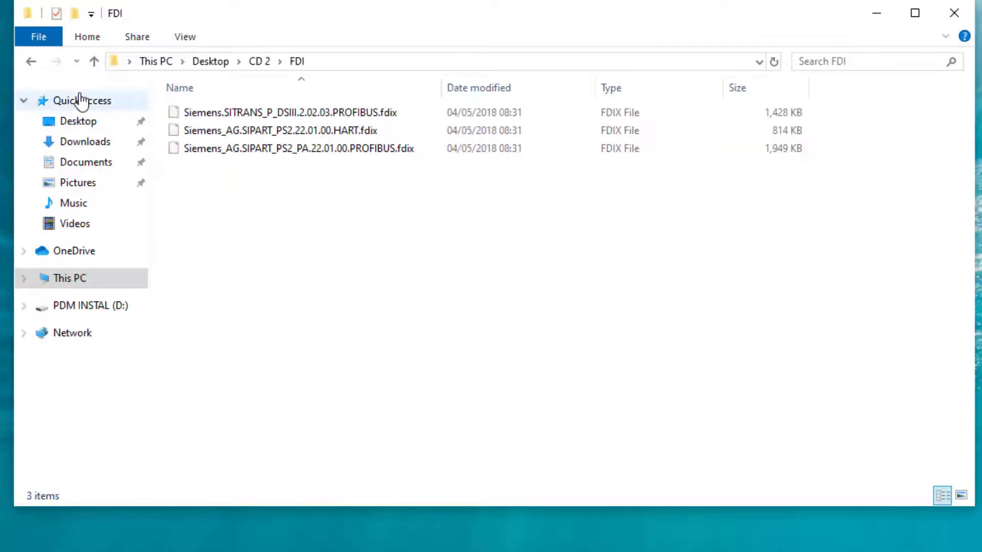
click(31, 62)
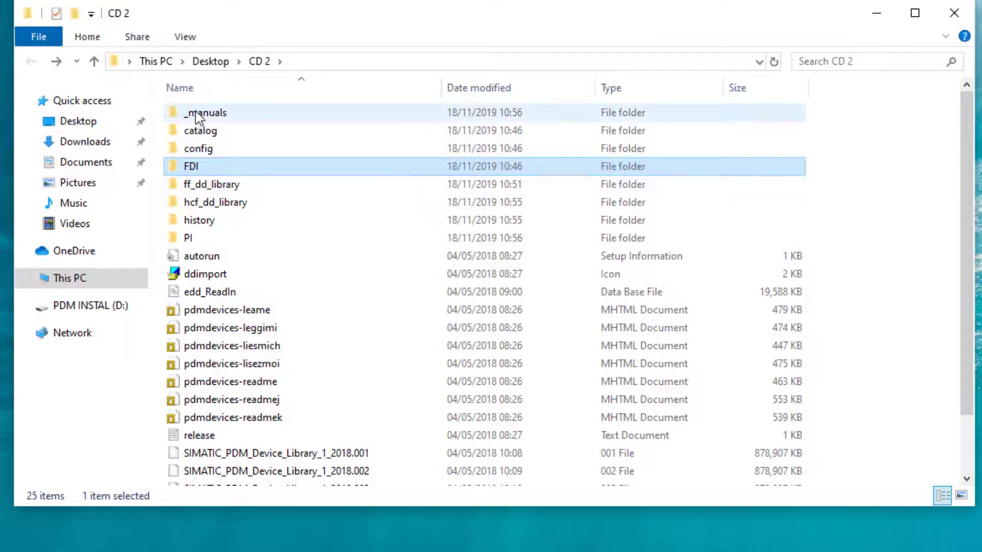
double_click(200, 132)
scroll(453, 230, down, 15)
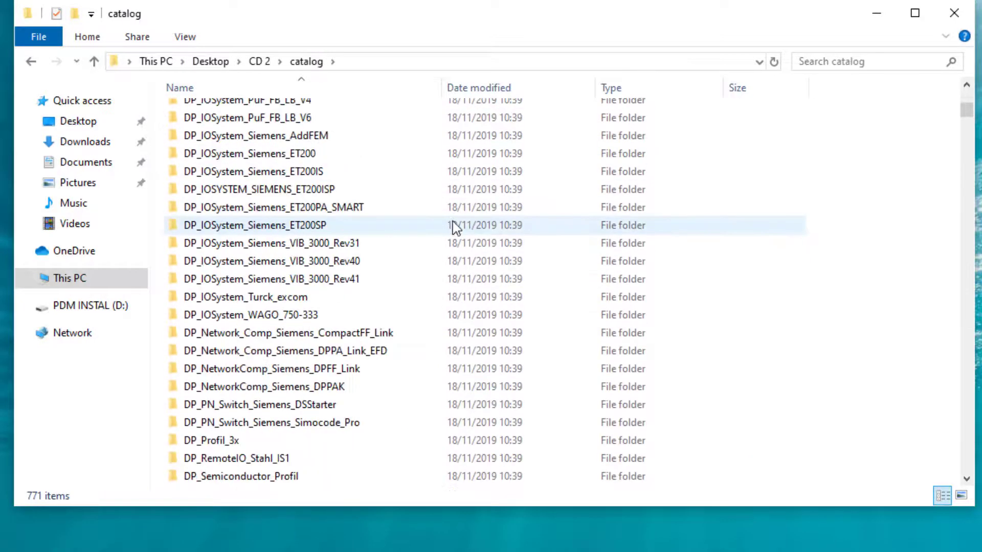
scroll(453, 230, down, 20)
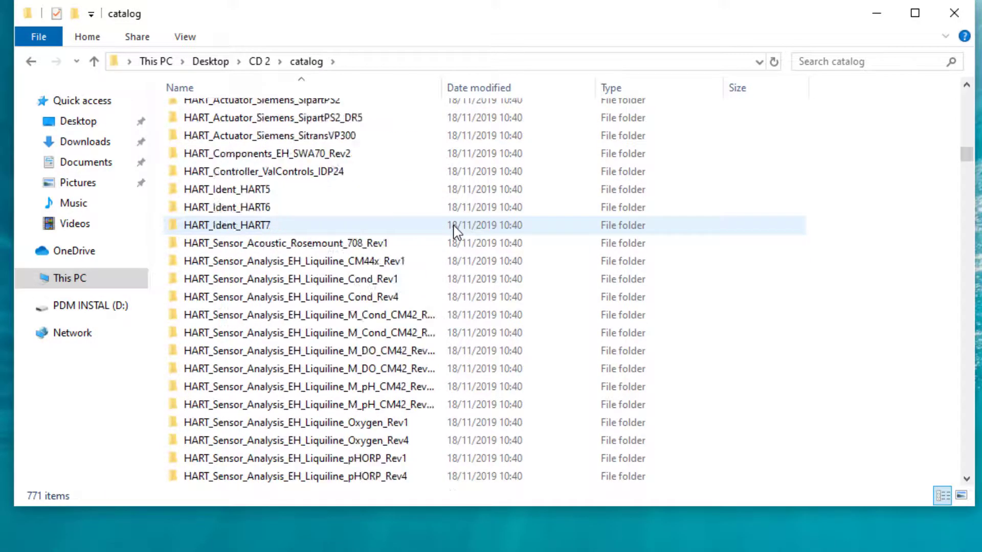
scroll(453, 230, down, 20)
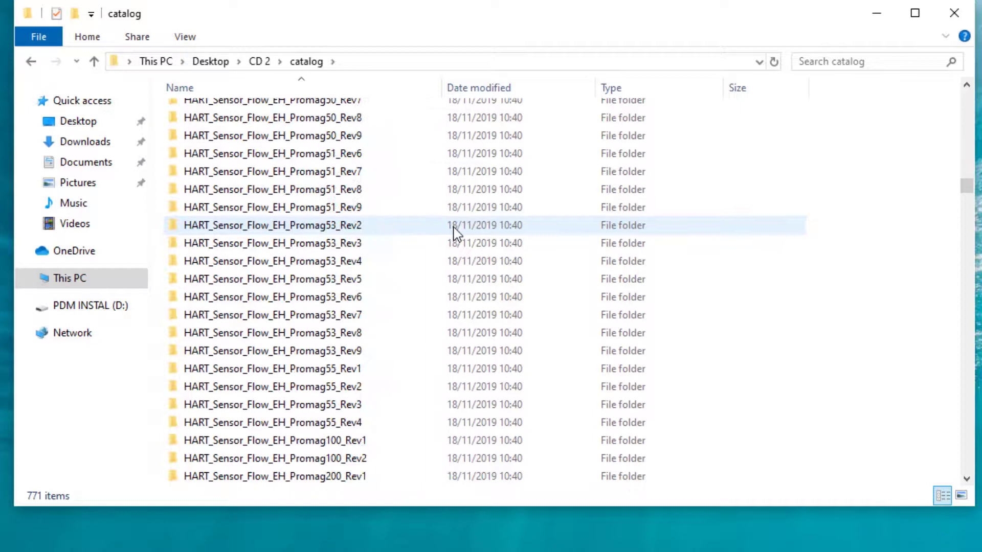
click(954, 18)
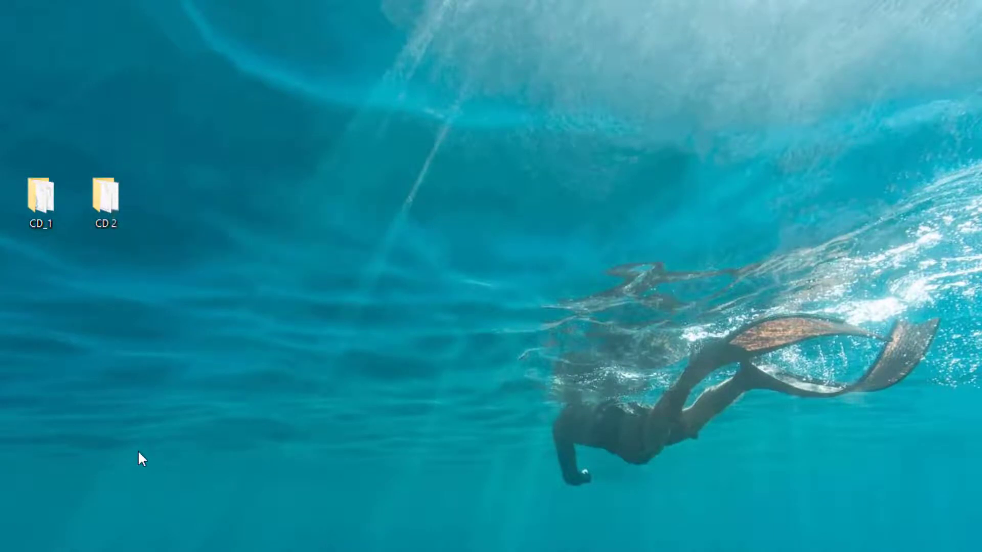
Open CD_1 maximised and select its 386 KB Setup application.
double_click(40, 197)
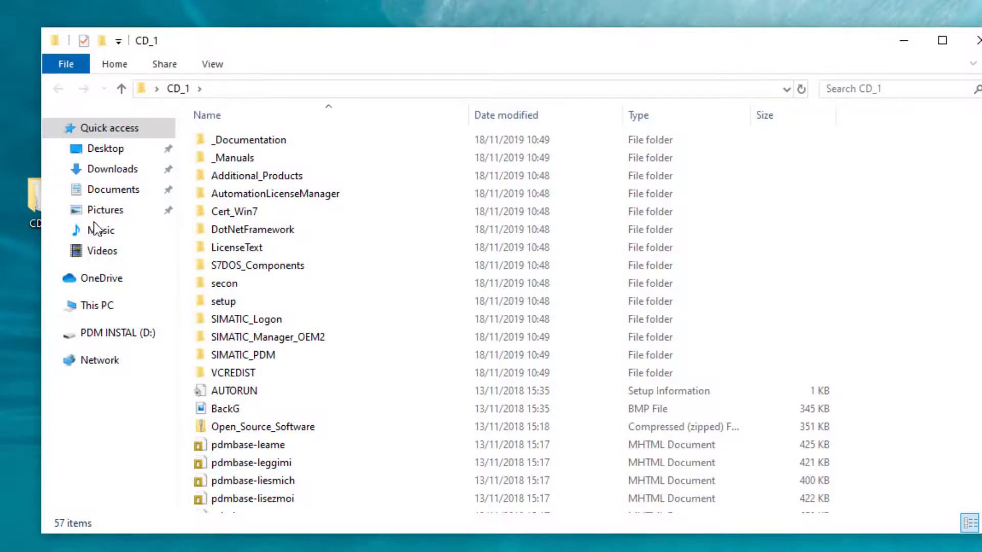
click(942, 45)
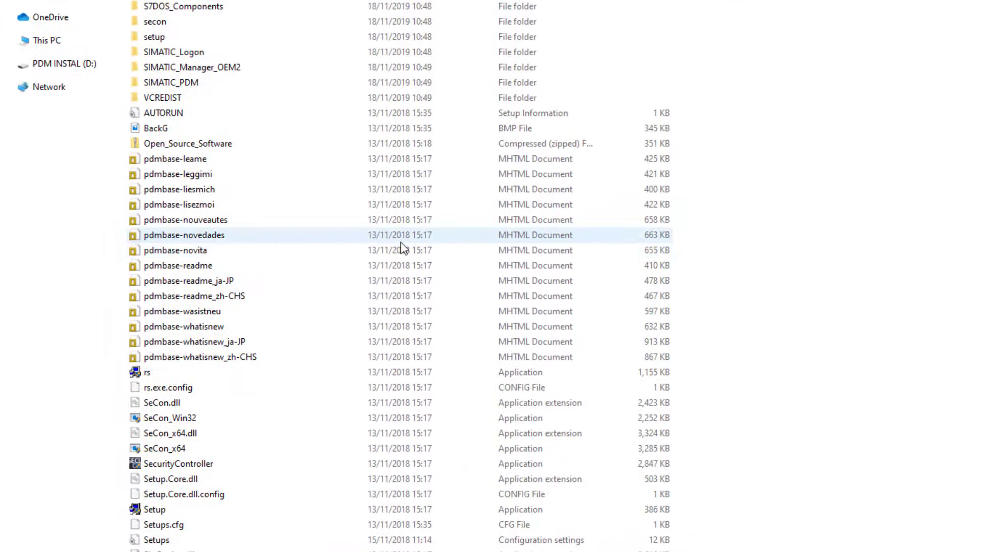
scroll(374, 267, down, 1)
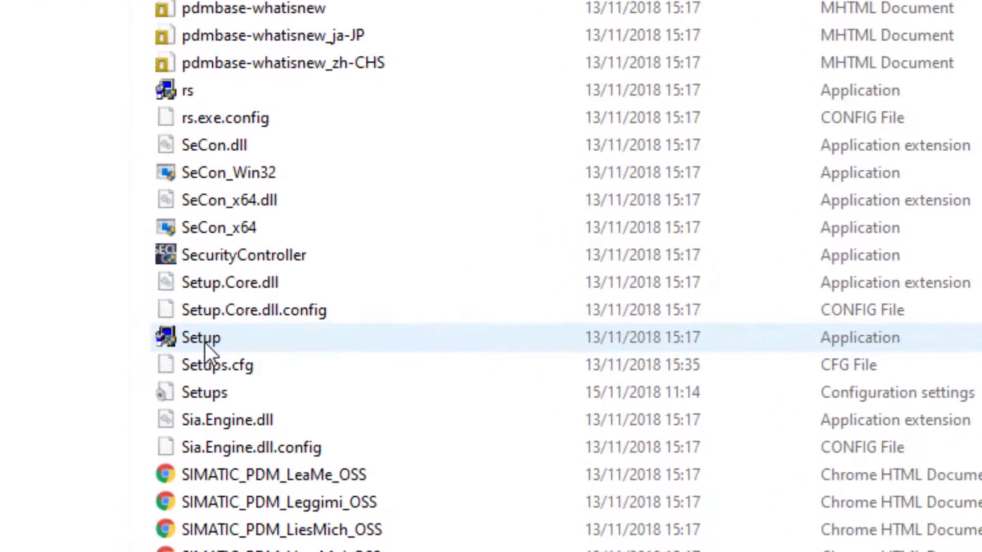
click(204, 341)
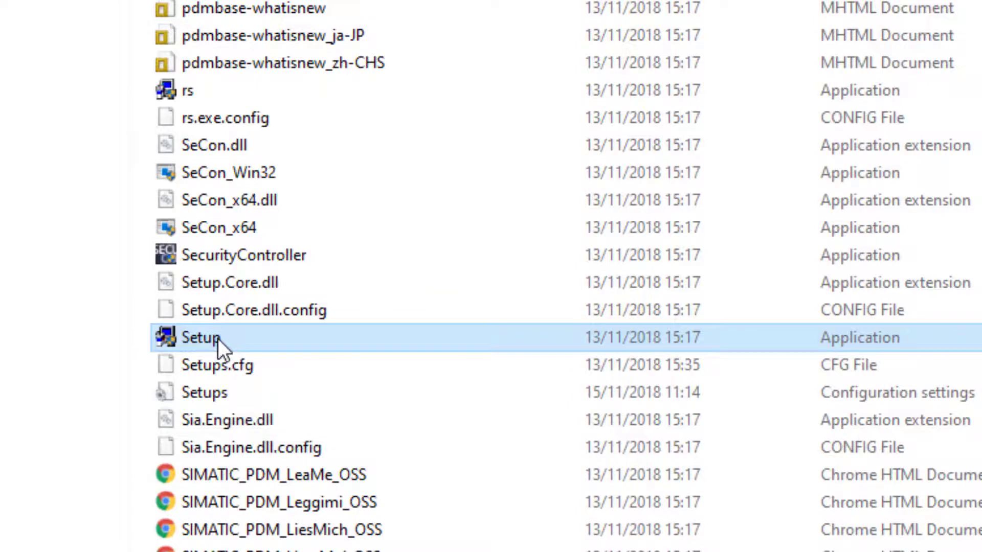
Run Setup from CD_1 to reach the SIMATIC PDM V9.1 Upd4 language page with English selected.
double_click(217, 338)
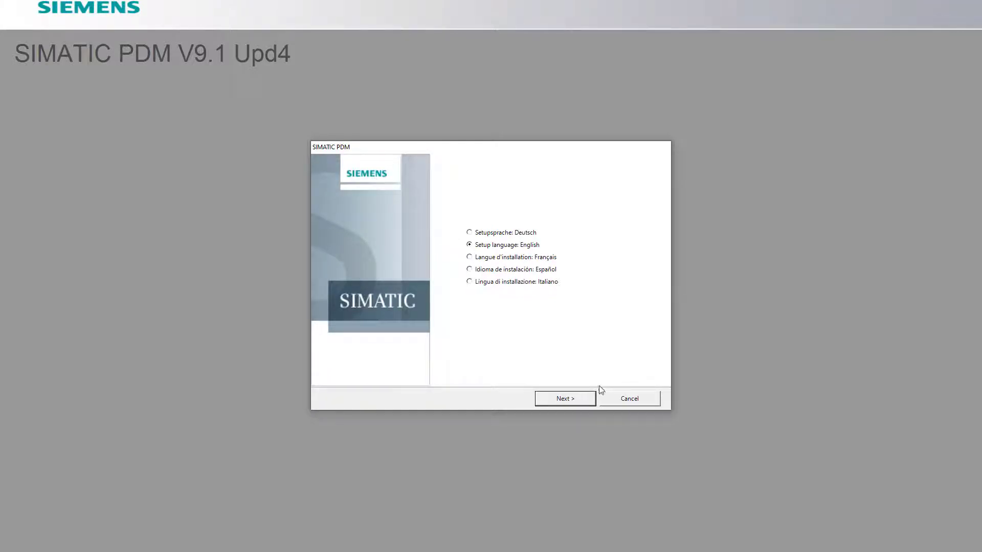
Copy '.NET 3.5 Framework' from the missing-requirement message, then cancel the setup.
click(567, 400)
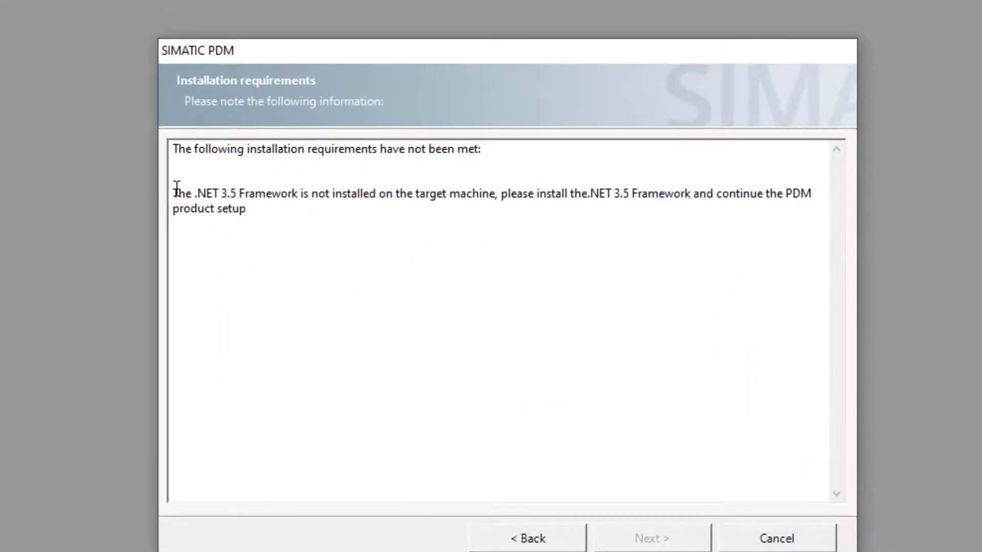
drag(318, 220, 358, 226)
drag(251, 204, 459, 280)
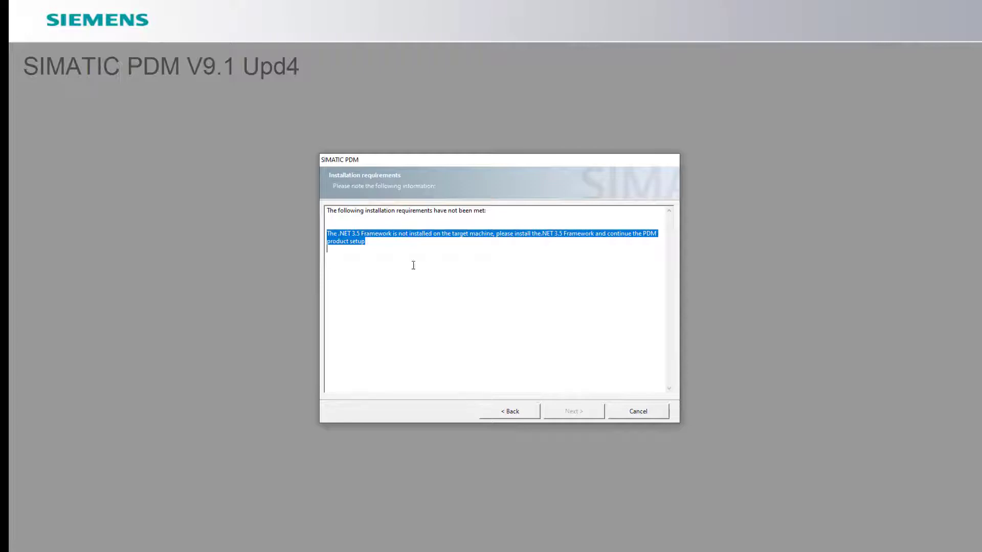
click(394, 243)
drag(391, 233, 337, 233)
right_click(350, 235)
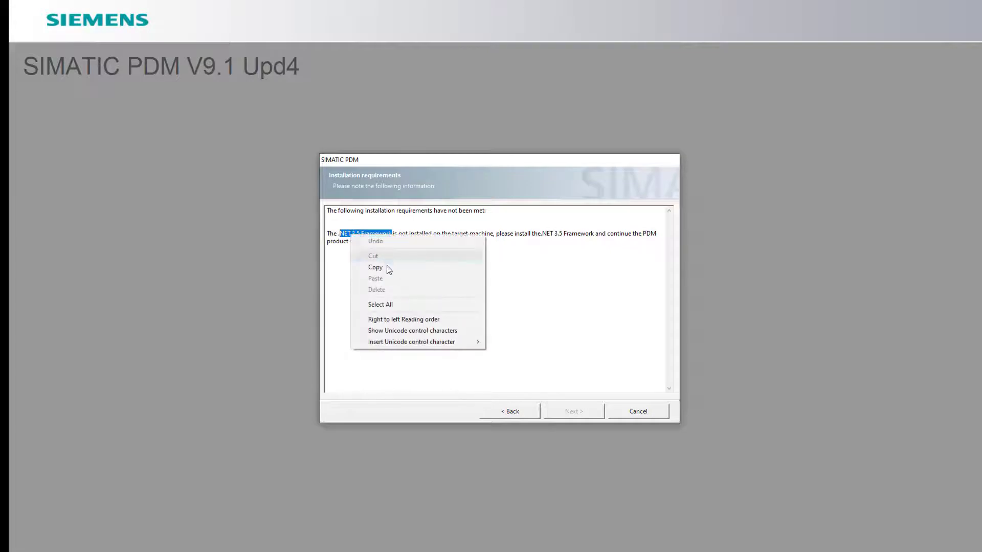
click(386, 266)
click(636, 412)
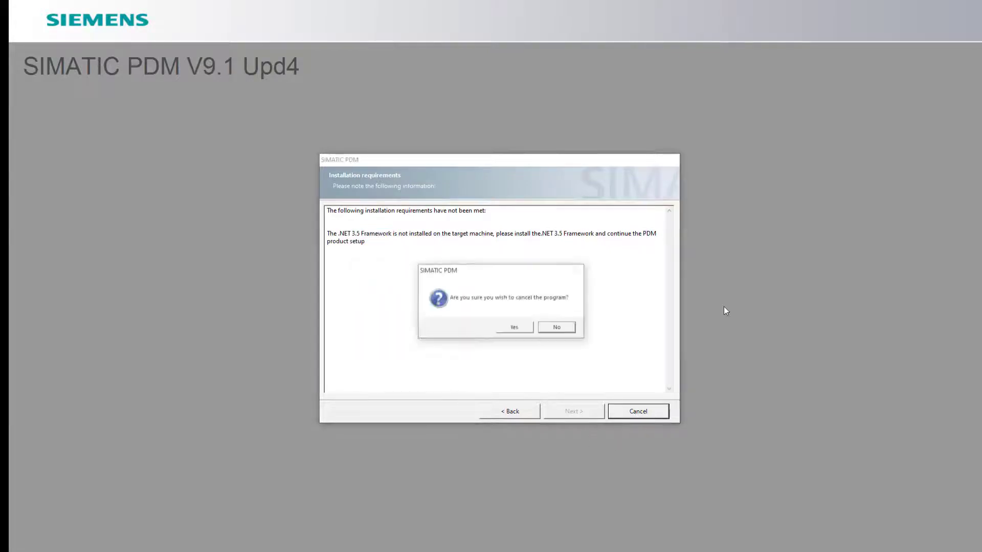
click(514, 332)
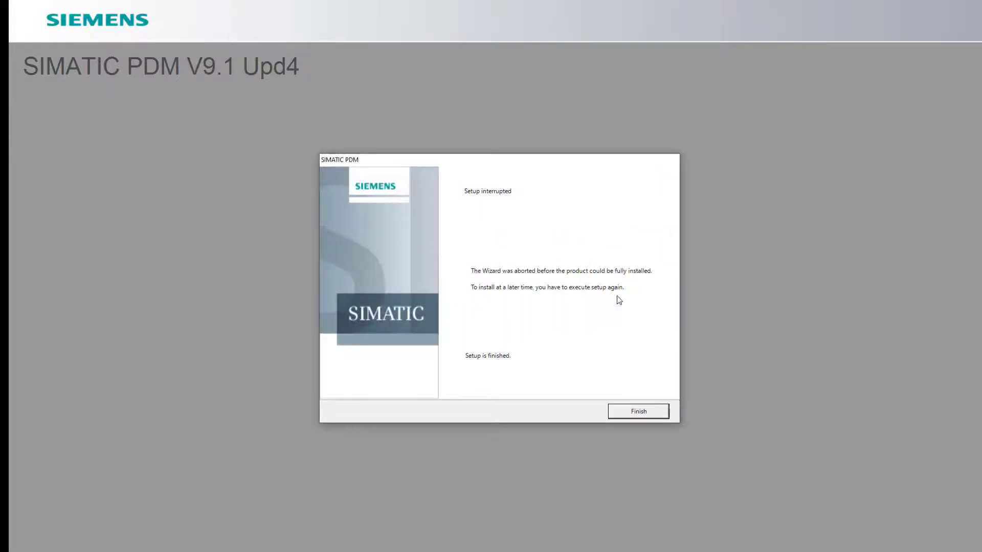
Close the interrupted setup and CD_1 window, then search Chrome for 'NET 3.5 Framework install'.
click(665, 411)
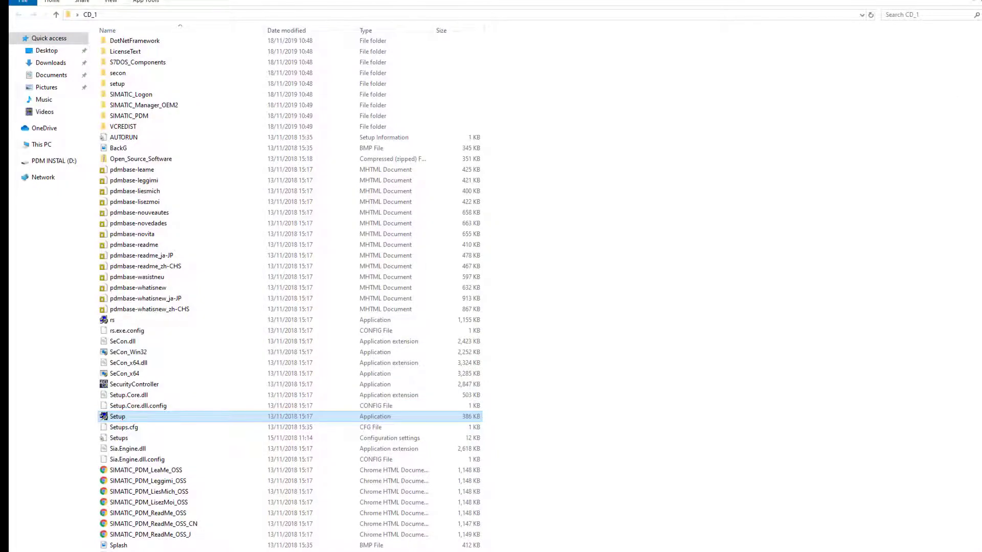
click(928, 7)
double_click(28, 103)
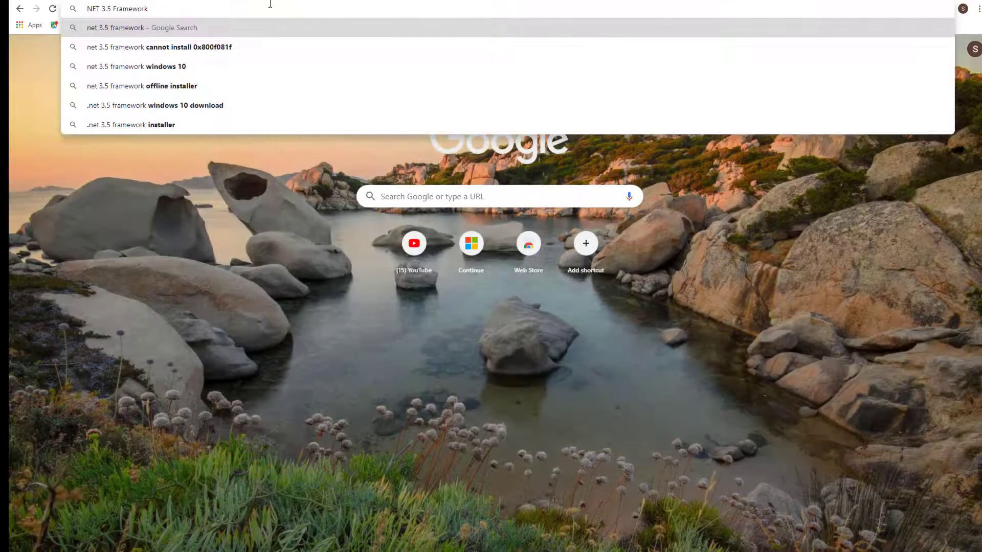
text(instal)
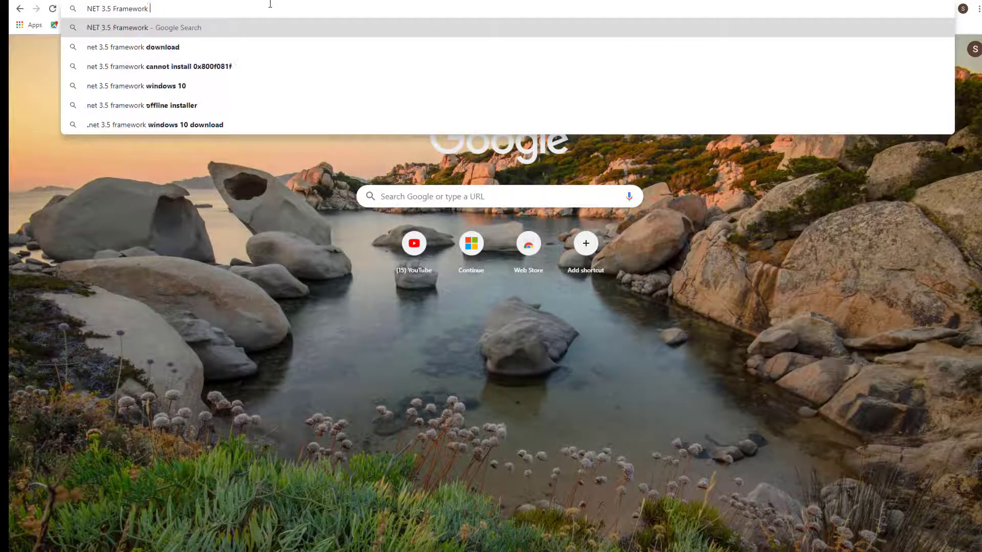
text(l)
key(Return)
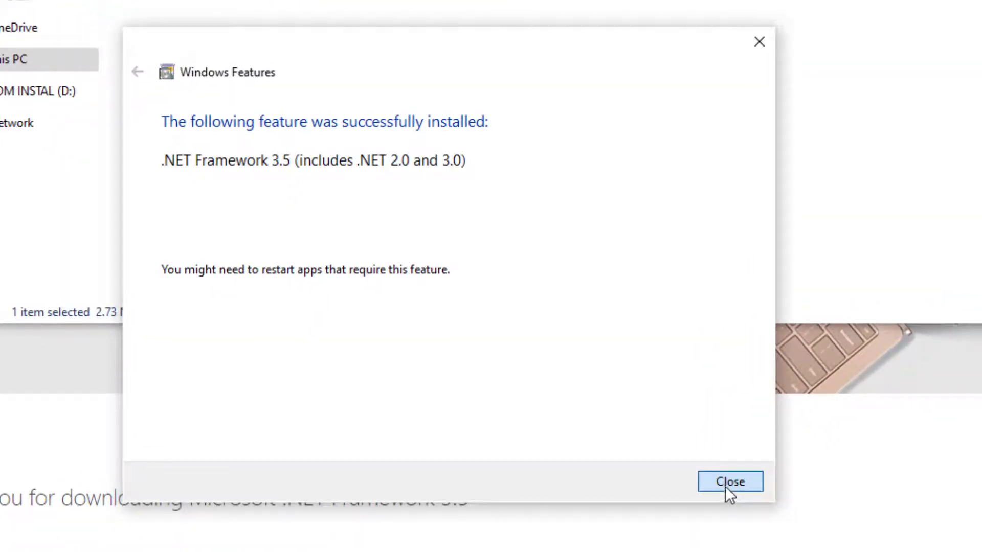
Dismiss the .NET 3.5 success notice and relaunch Setup from the CD_1 folder.
click(725, 486)
key(alt+F4)
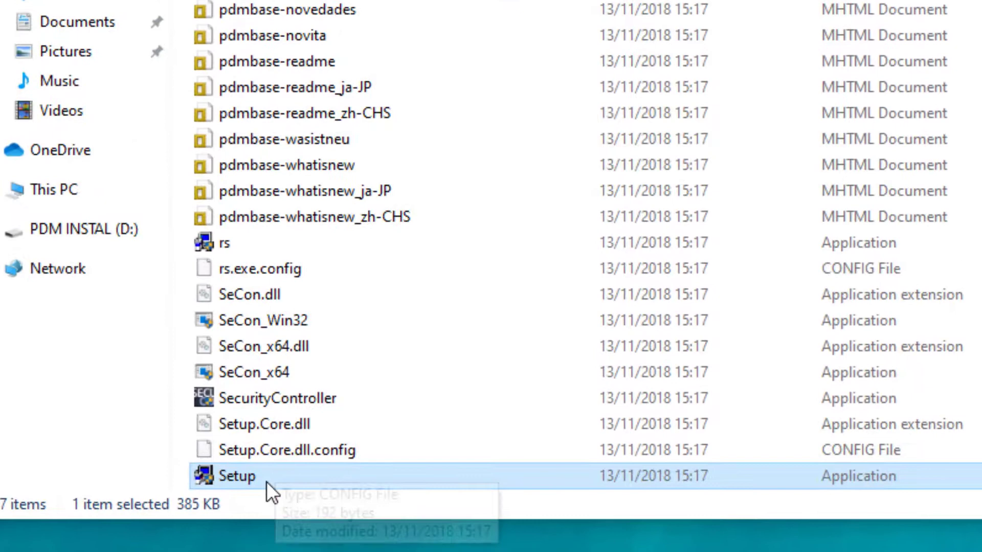
double_click(336, 310)
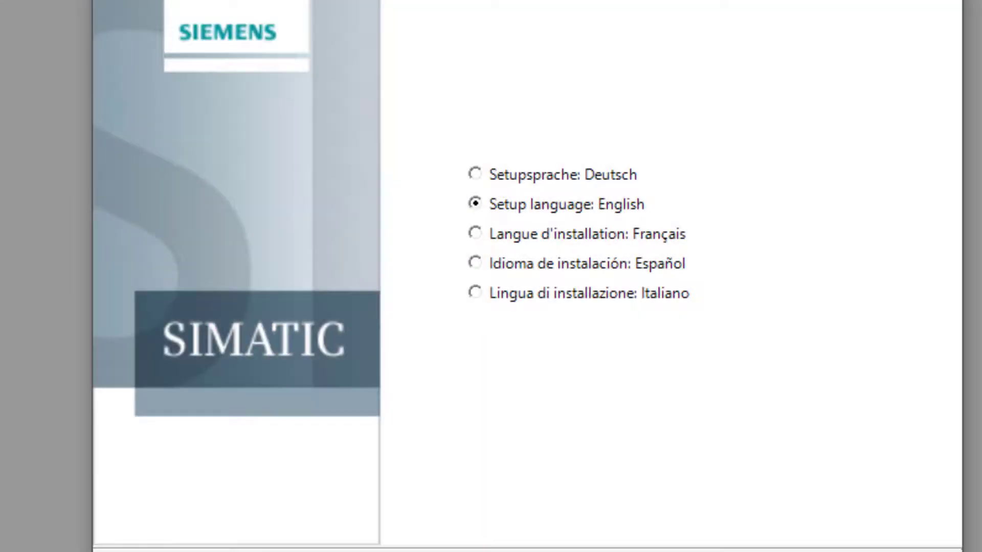
Keep English, accept the license, choose Install, and replace the name 'Owner' with the user's full name.
key(Return)
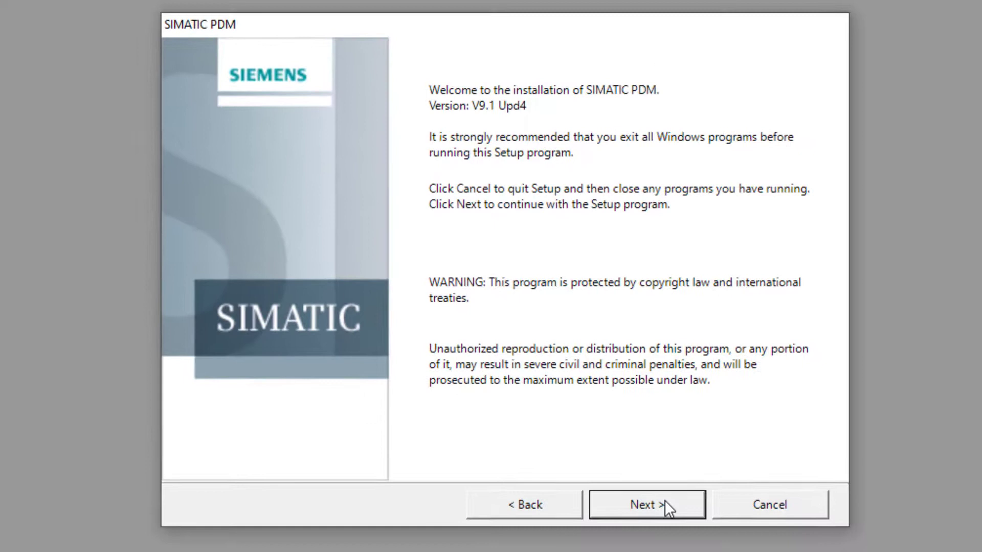
click(659, 506)
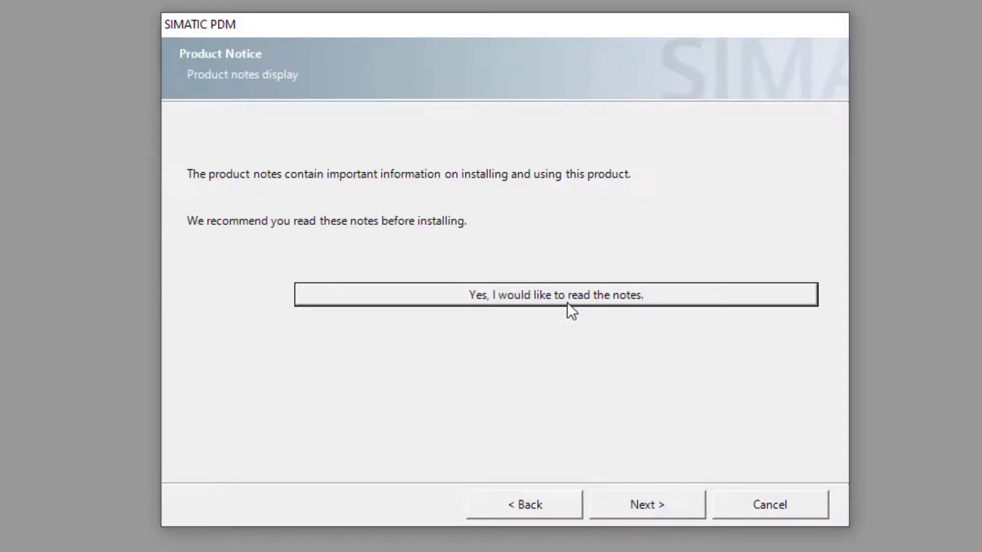
click(646, 510)
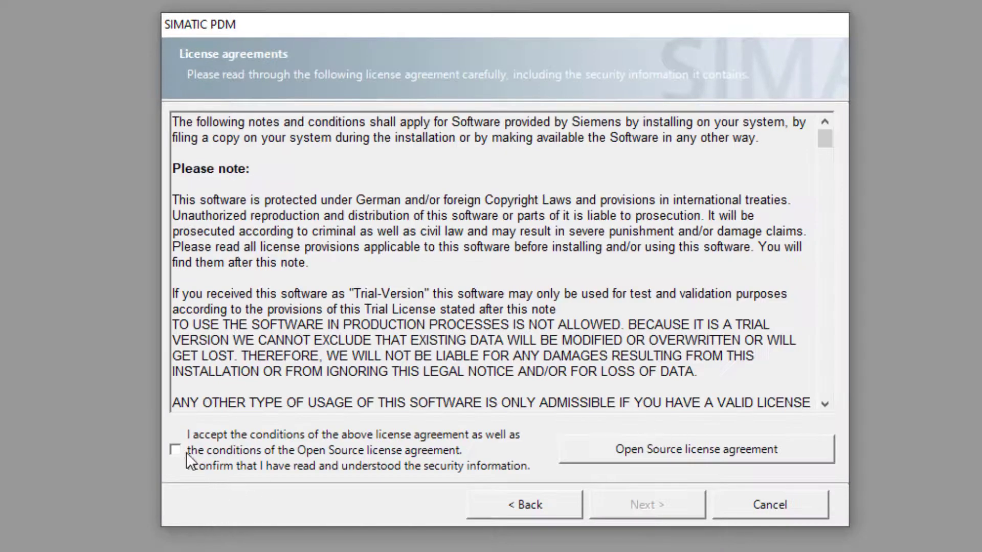
click(177, 450)
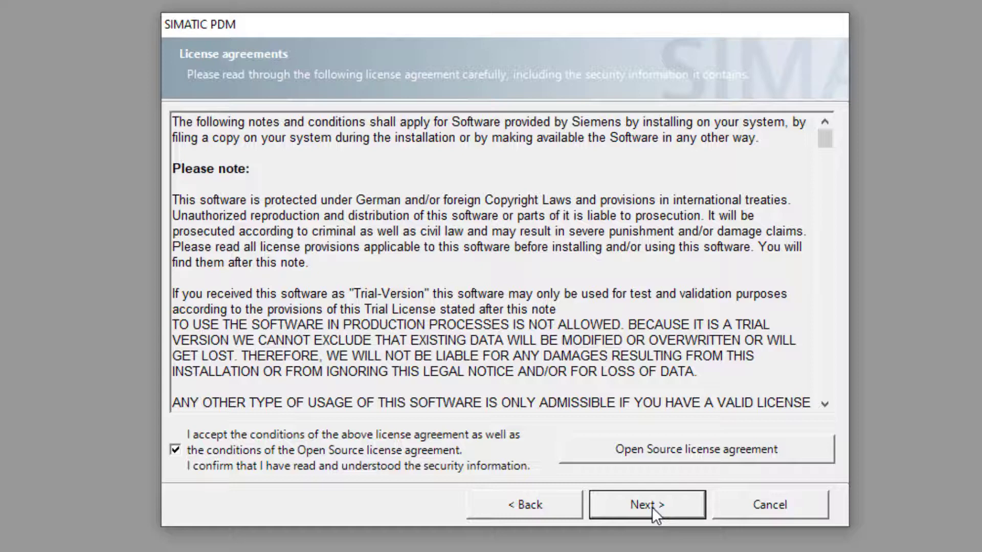
click(643, 513)
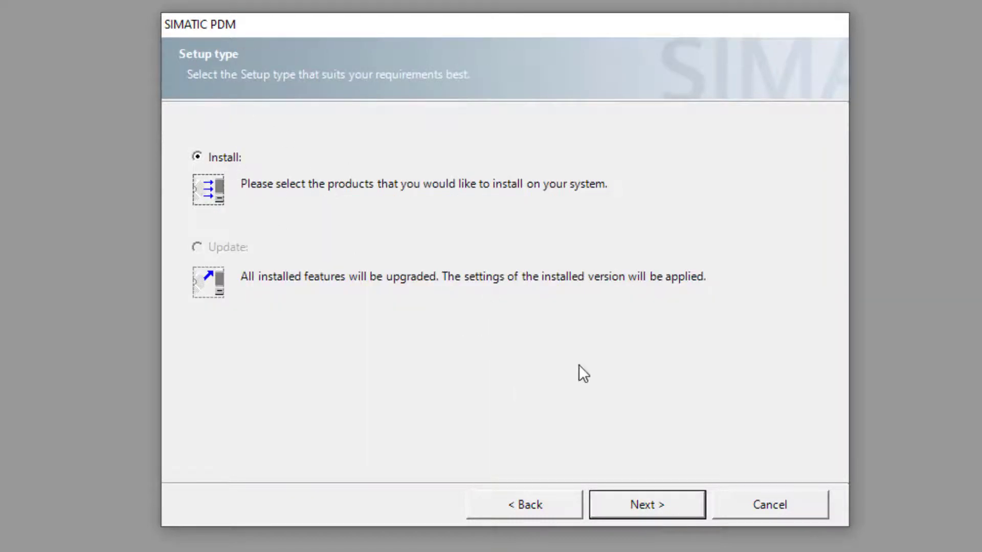
click(643, 507)
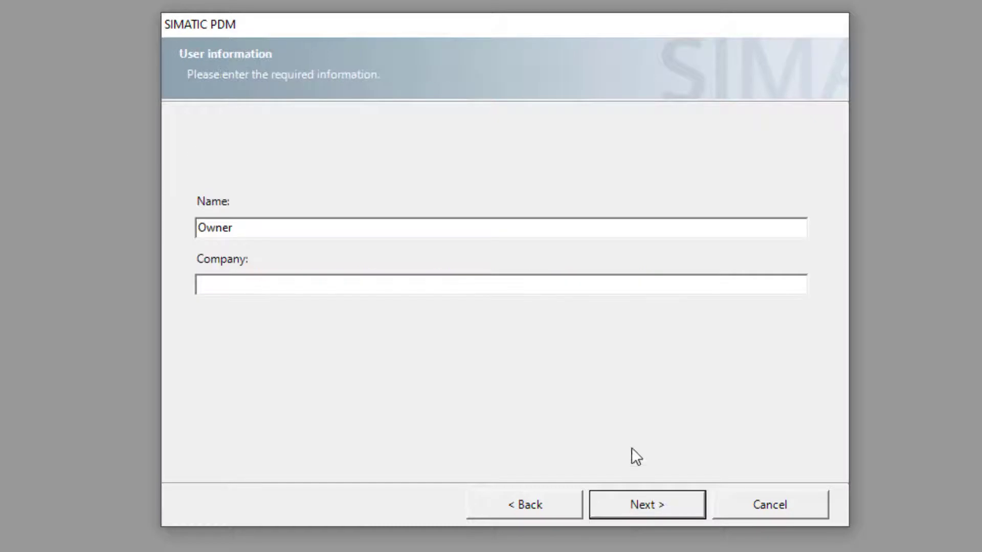
drag(276, 230, 130, 231)
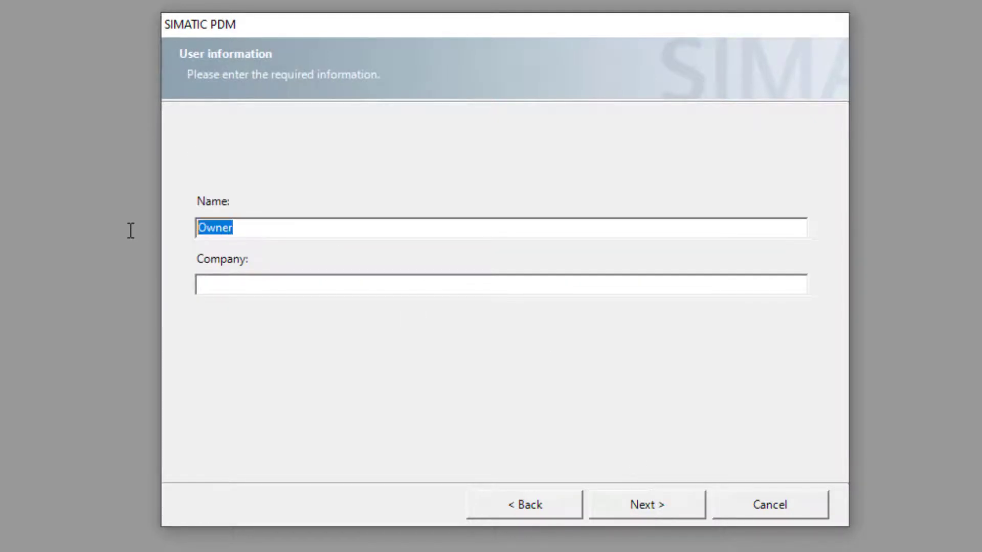
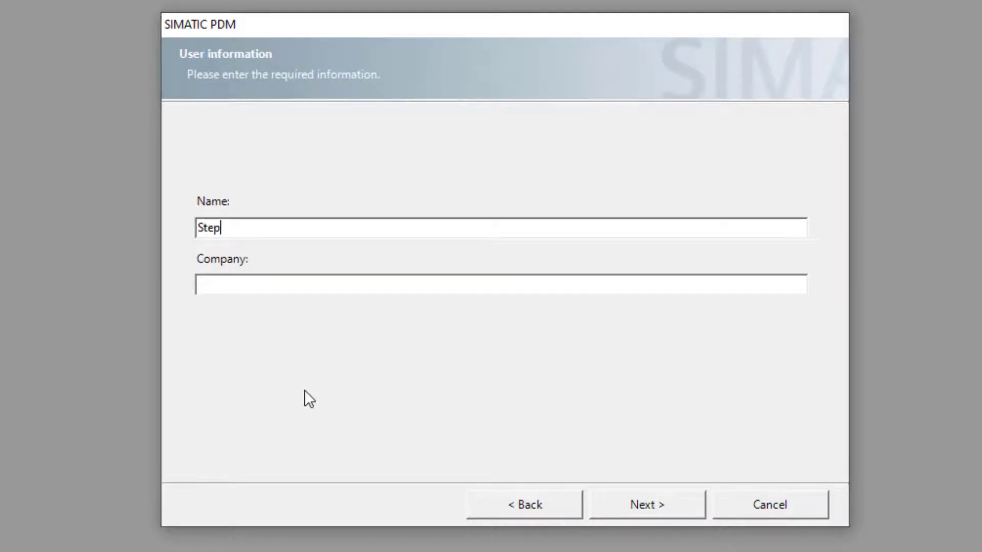
Confirm the user information and keep Automation License Manager, STEP 7 OEM2 and SIMATIC PDM selected (346 MB).
click(630, 494)
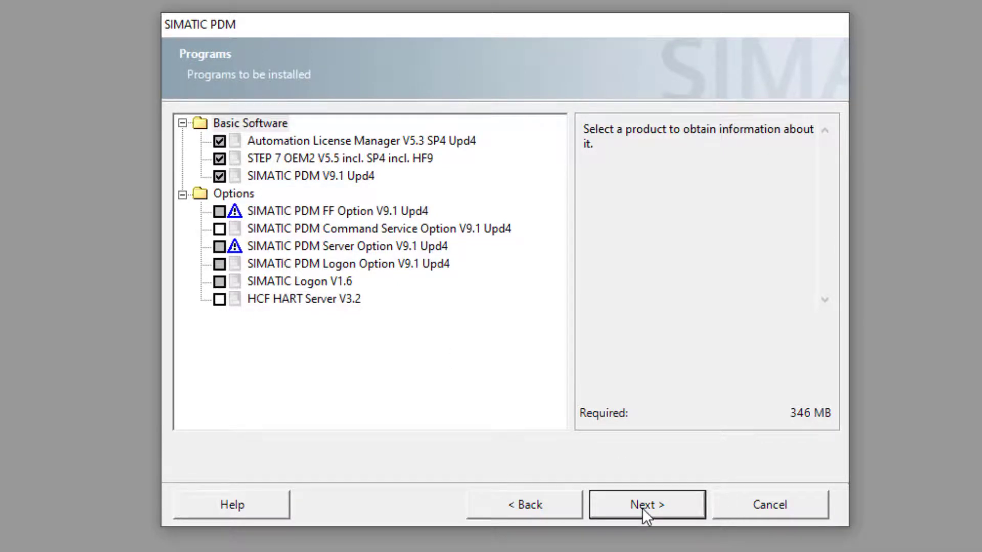
Accept the change to the system settings and proceed to the Ready to install summary.
key(Return)
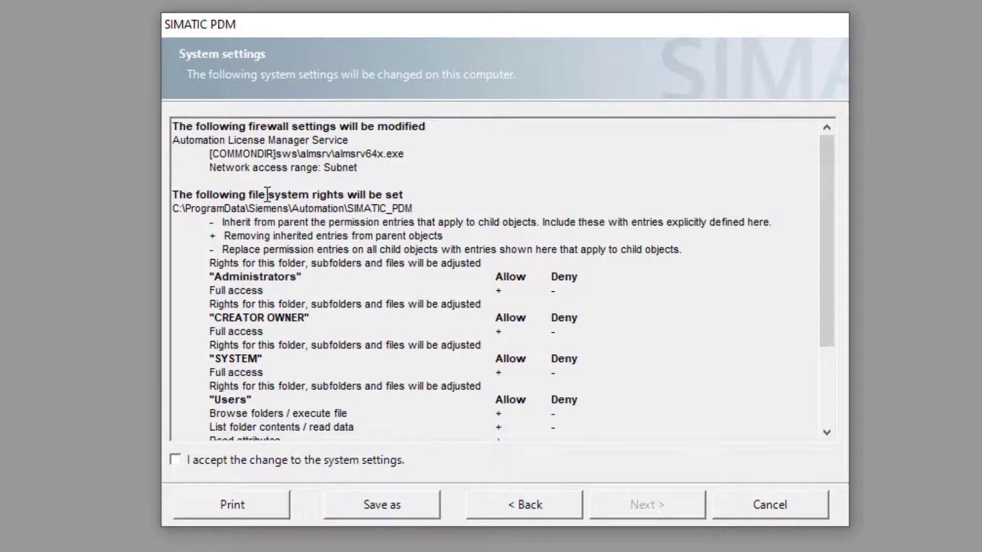
scroll(307, 265, down, 1)
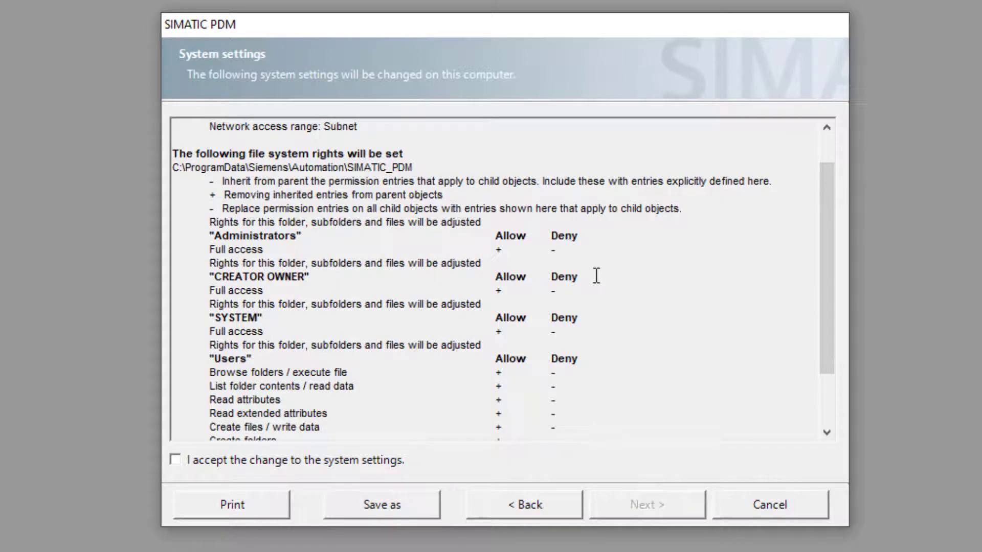
scroll(561, 326, down, 2)
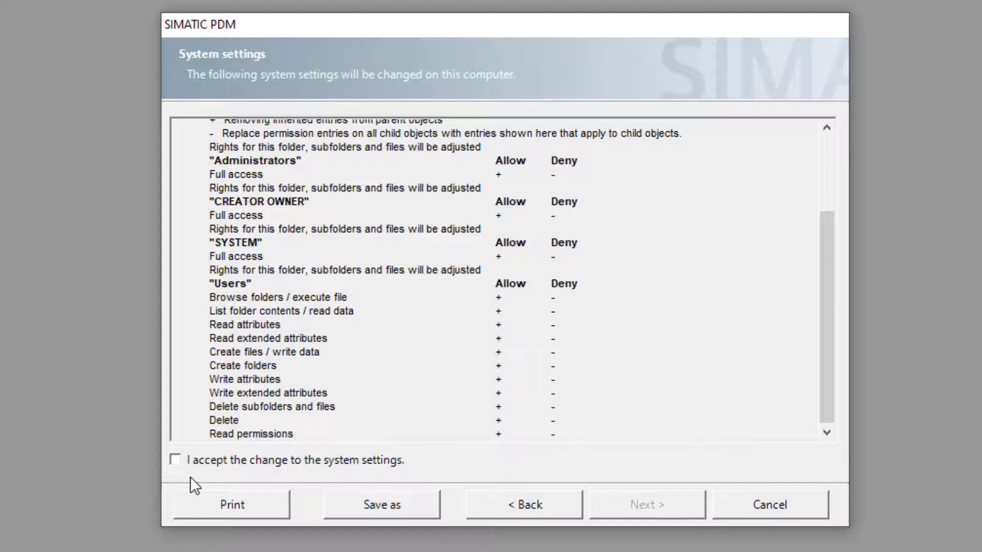
click(176, 460)
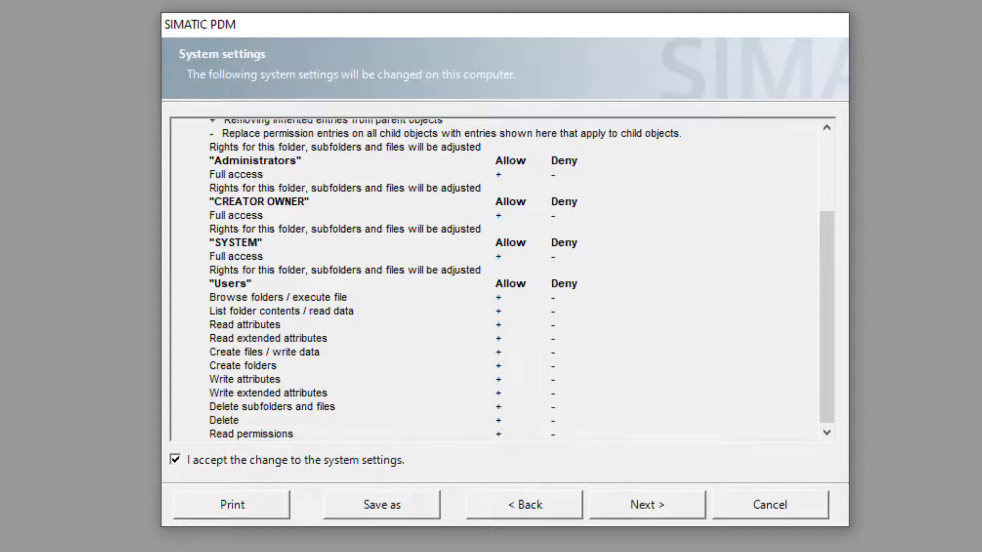
click(646, 508)
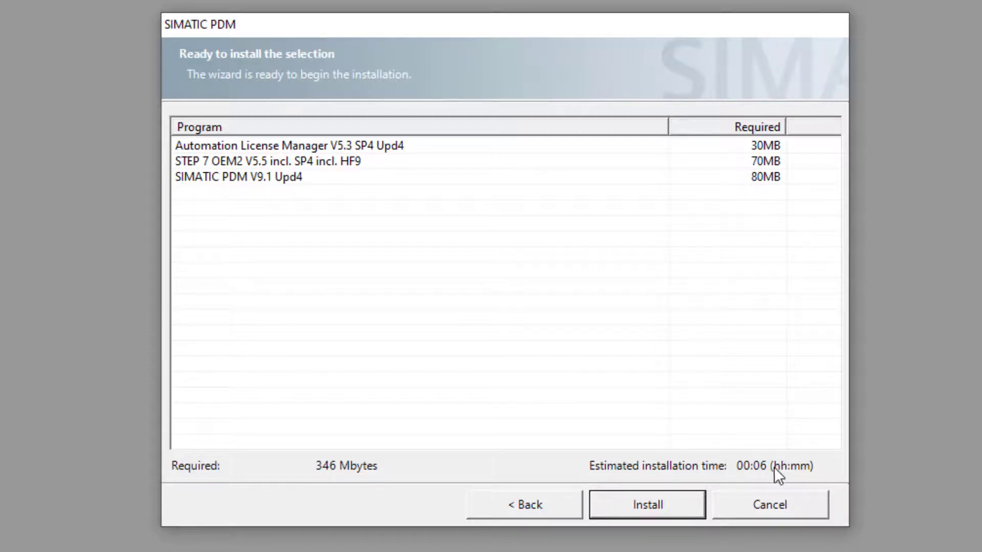
Install Automation License Manager, STEP 7 OEM2 and SIMATIC PDM (346 MB).
click(650, 508)
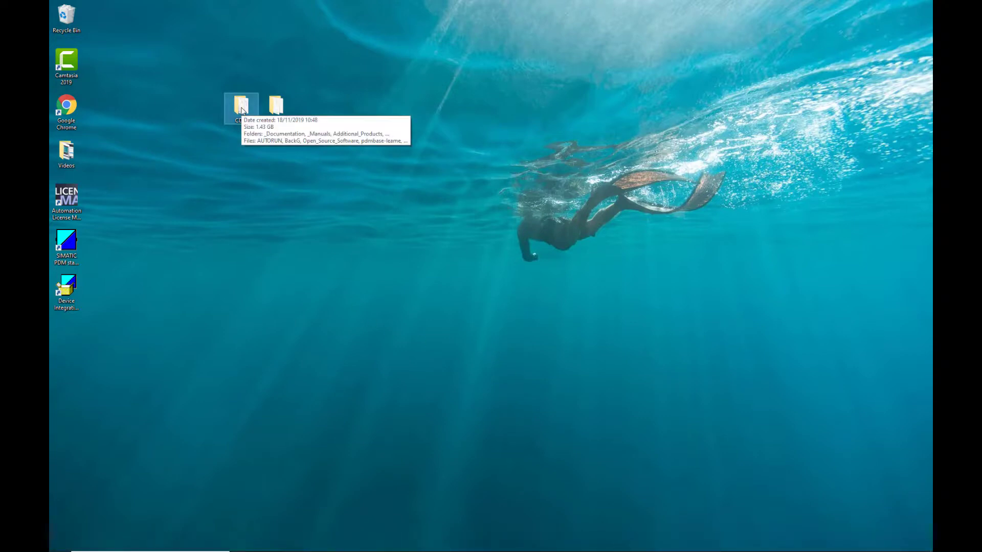
Select the new License Manager, SIMATIC PDM and Device Integration desktop shortcuts.
click(242, 111)
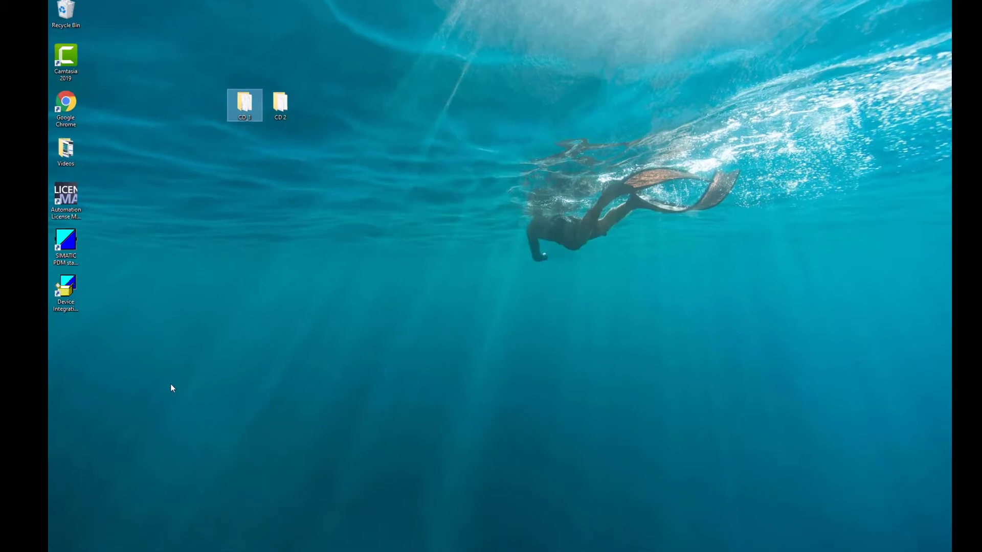
drag(171, 383, 52, 190)
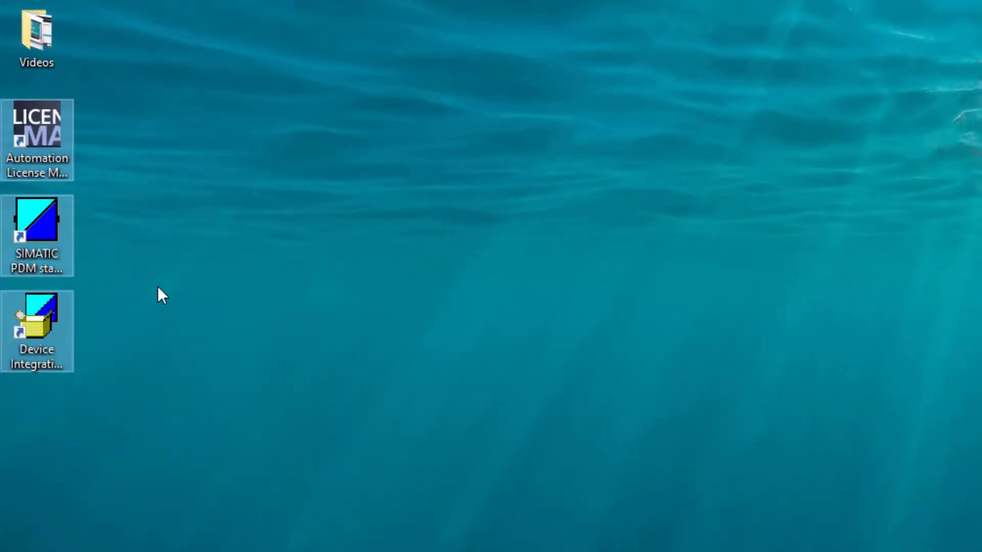